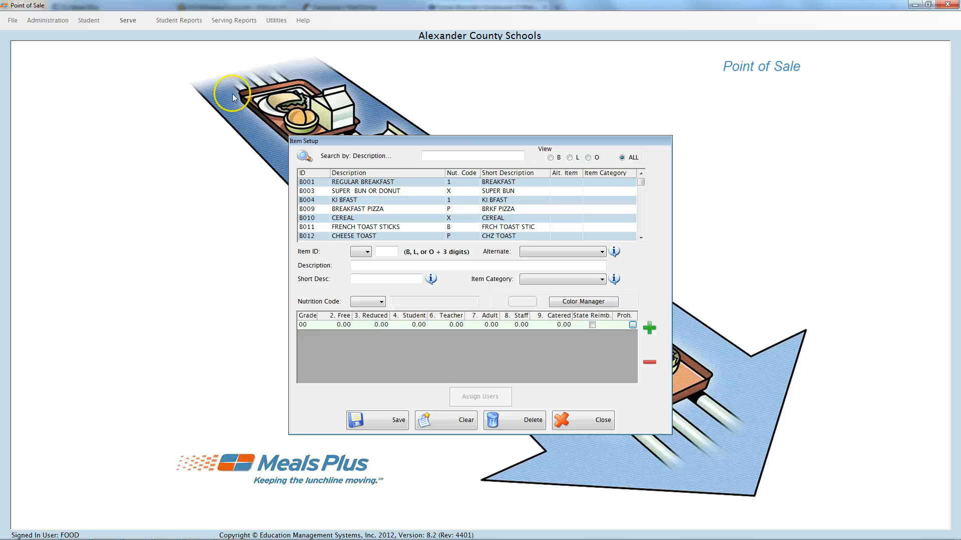
View the item list filtered by breakfast, lunch and other items, and switch back to showing all items.
left_click(550, 157)
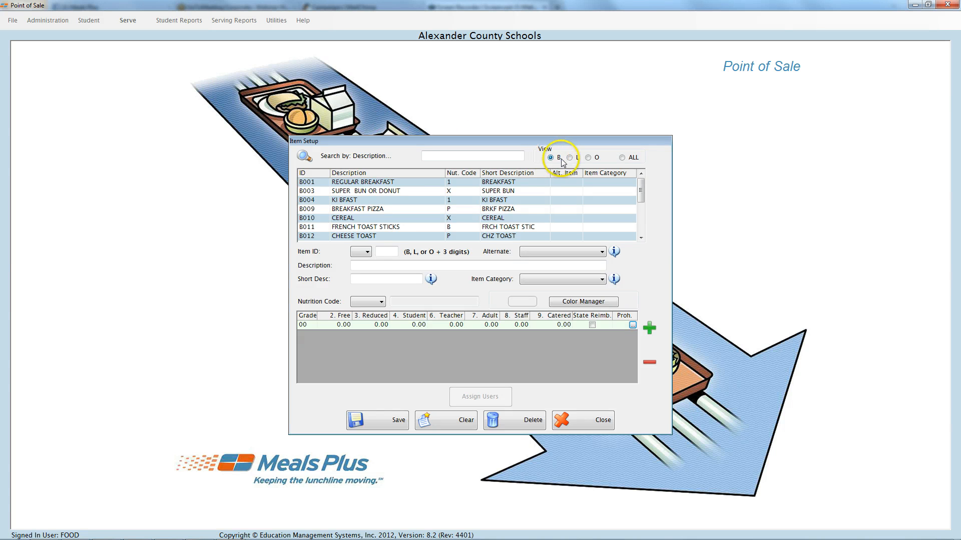
left_click(570, 158)
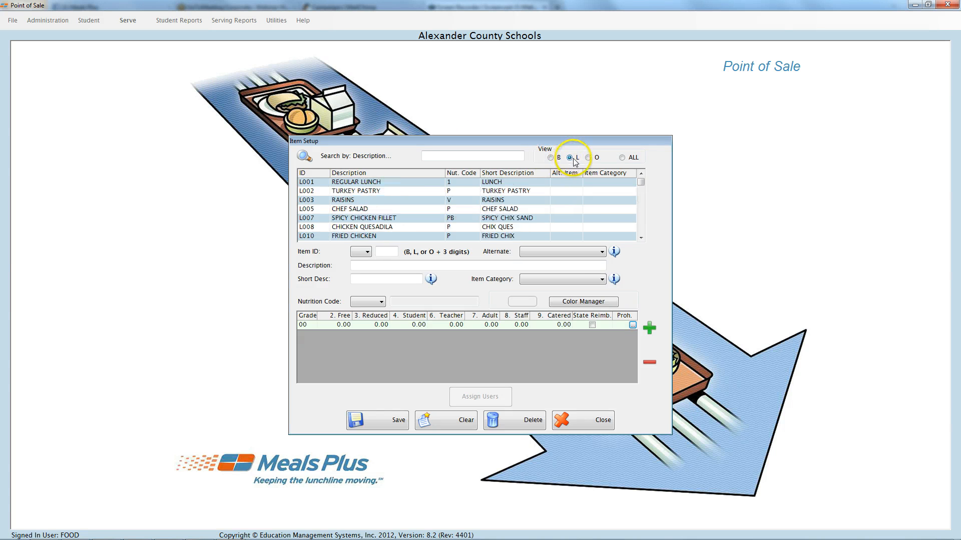
left_click(588, 157)
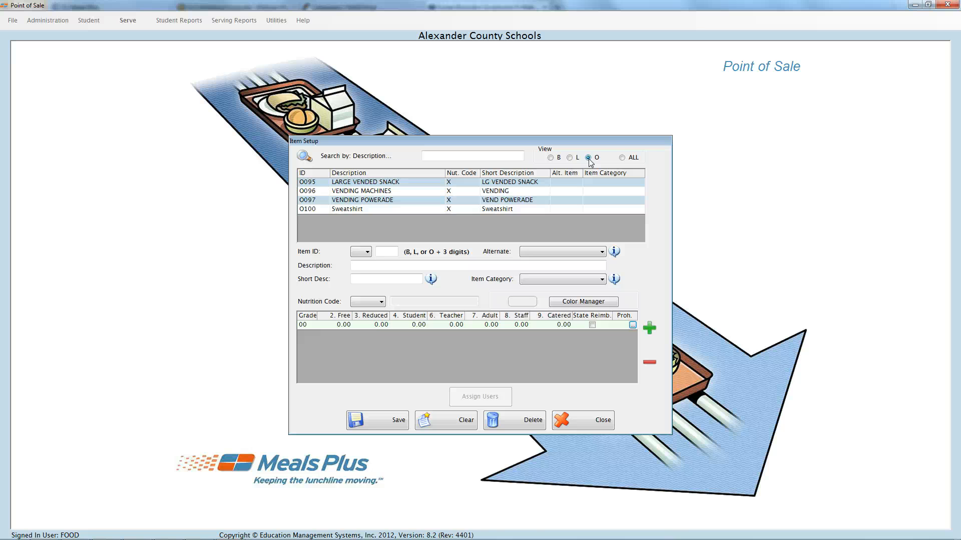
left_click(622, 157)
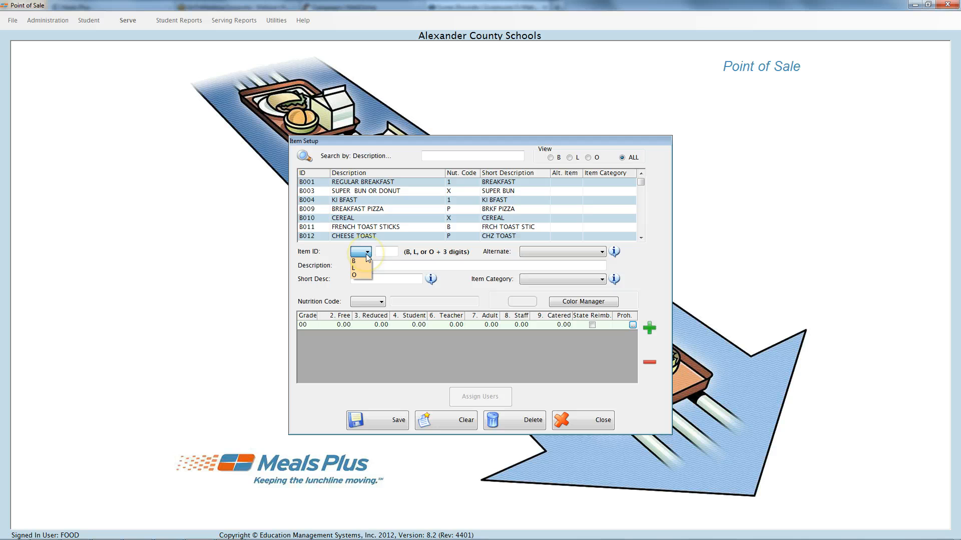
Start a new breakfast item with the item ID B123.
left_click(354, 260)
left_click(385, 251)
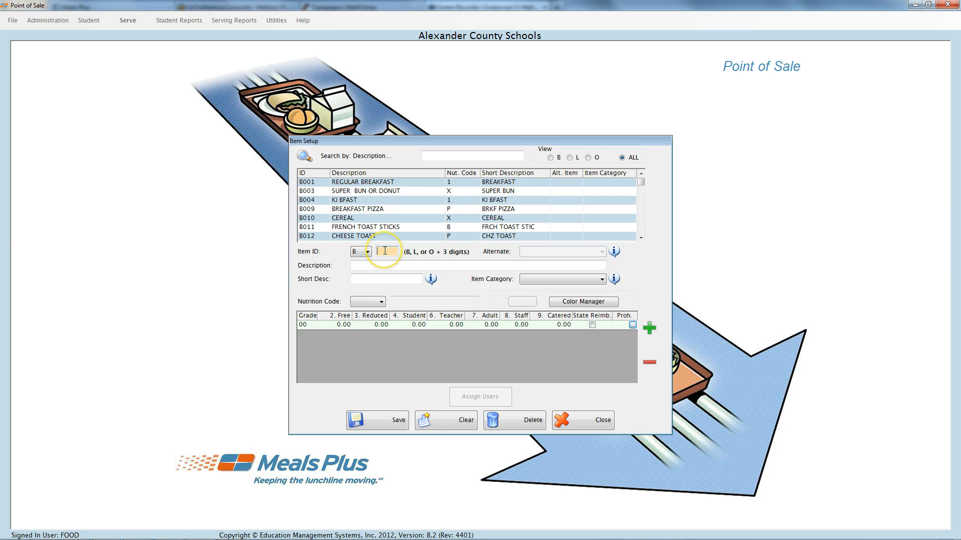
type("123")
key("Tab")
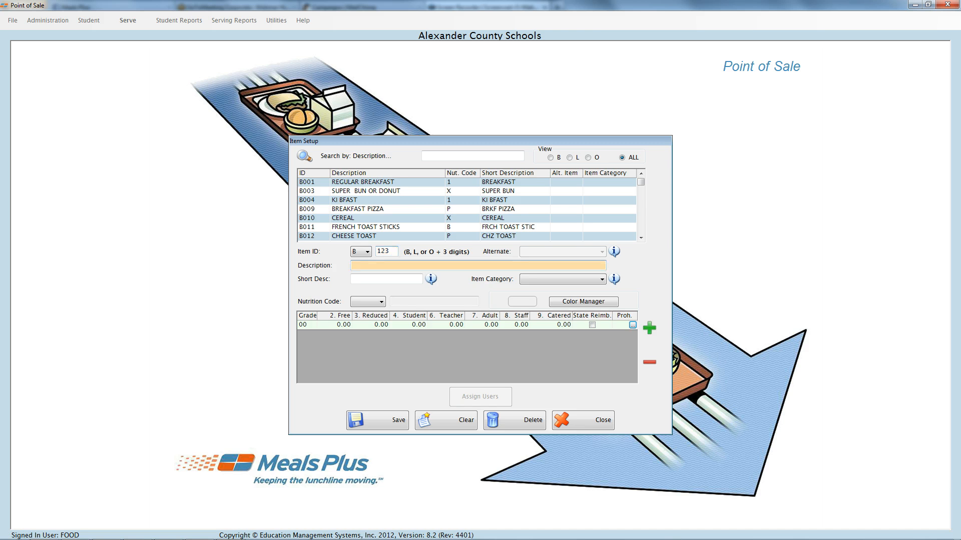
Set the item's description to Green Apple and its short description to Grn App.
type("Green Apple")
key("Tab")
type("Gr")
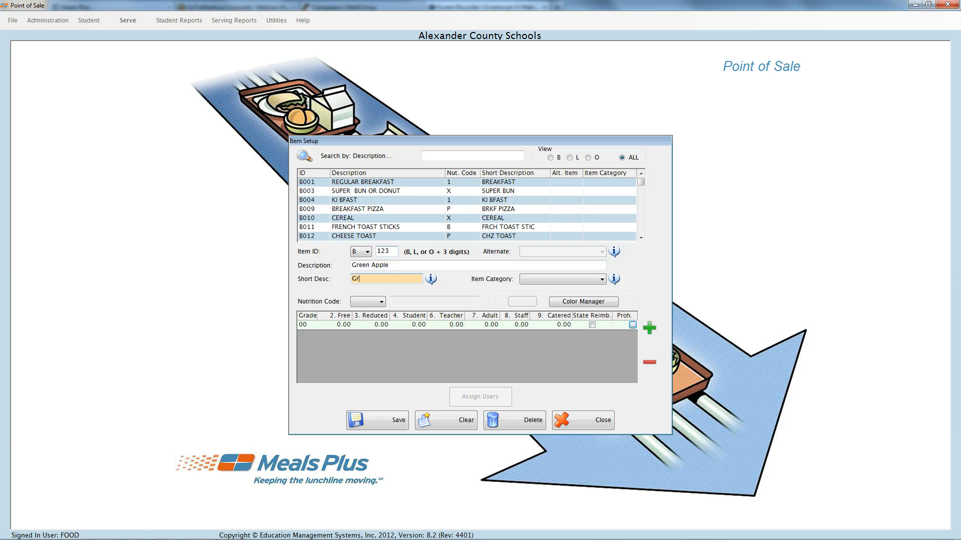
type(" App")
Assign nutrition code V (Vegetable/Fruit) to the Green Apple item.
left_click(375, 302)
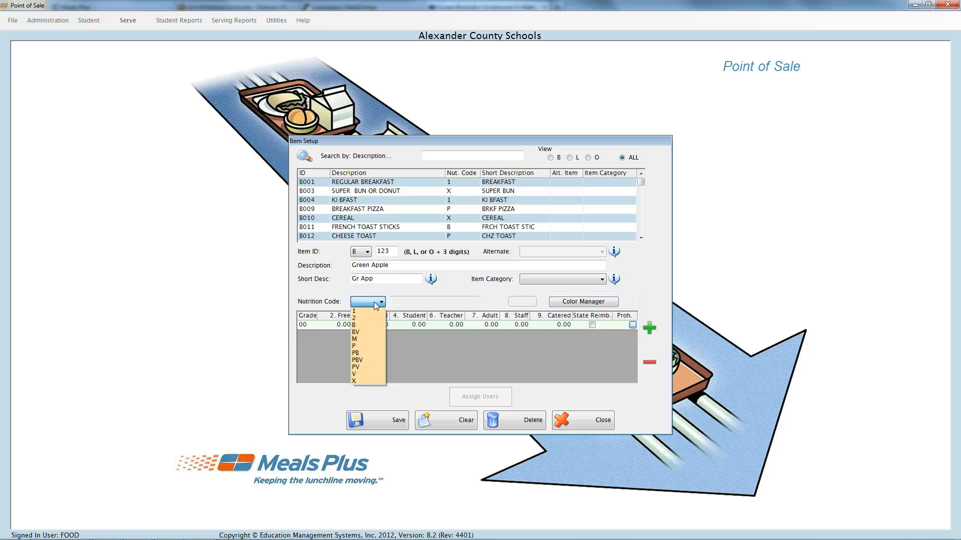
left_click(380, 304)
left_click(370, 375)
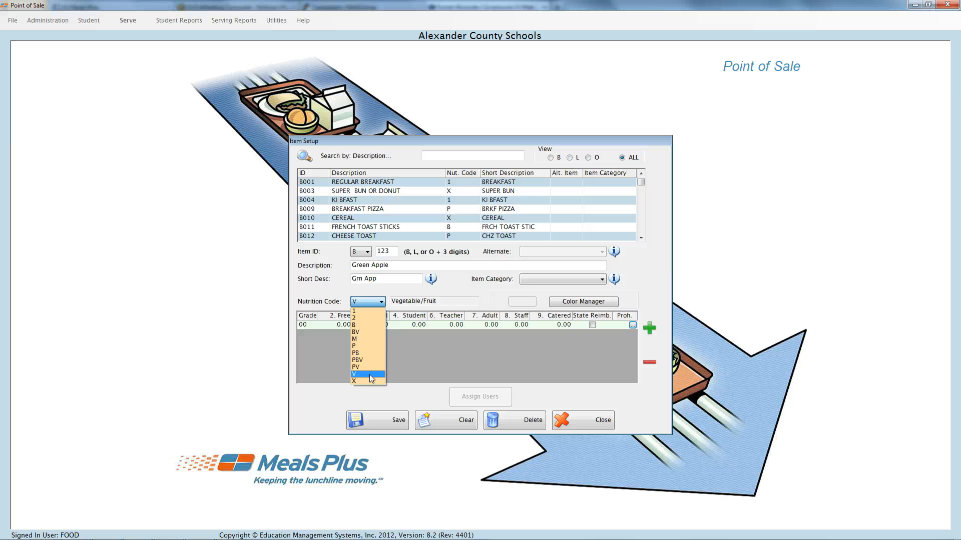
Add a separate price row for grade 01 and remove it again.
left_click(308, 326)
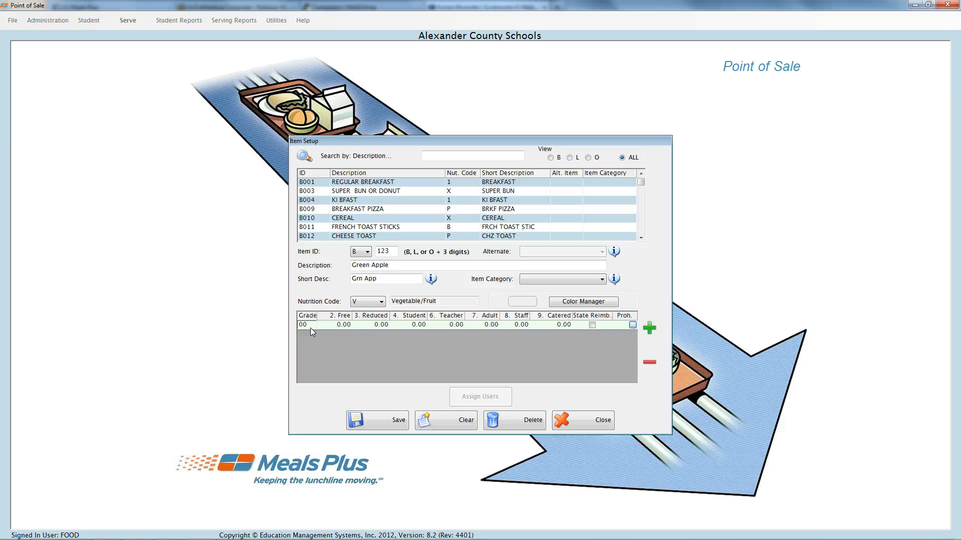
left_click(649, 328)
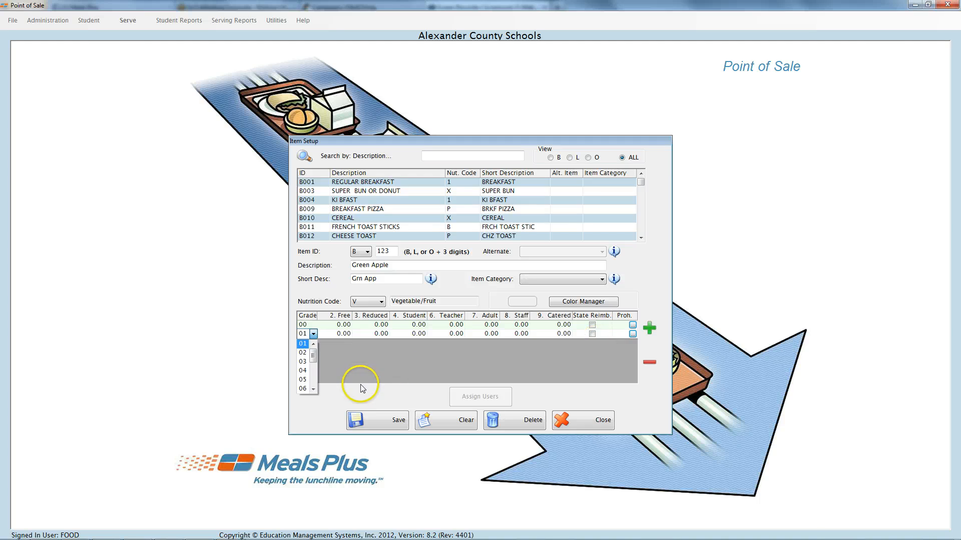
mouse_move(314, 356)
left_mouse_down()
mouse_move(313, 370)
mouse_move(314, 355)
left_mouse_up()
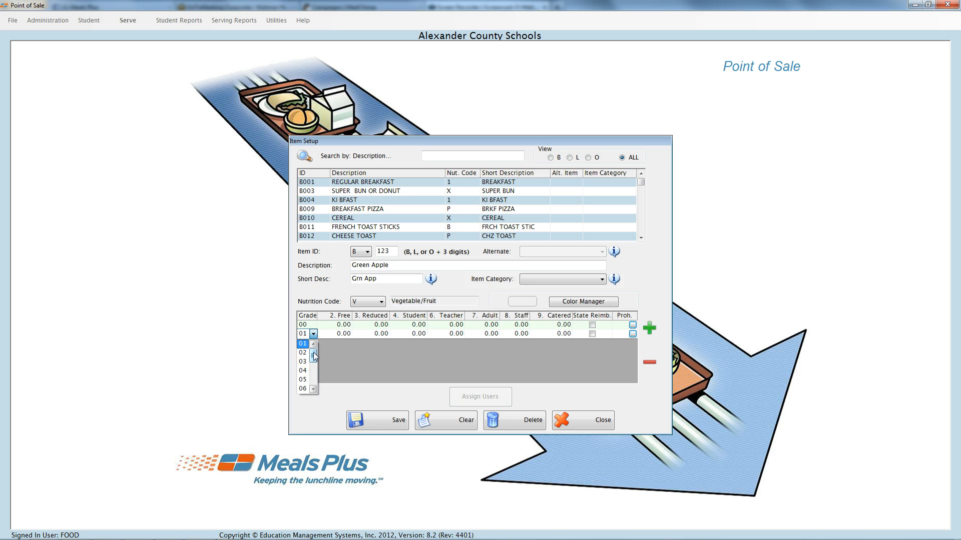
left_click(313, 338)
left_click(649, 363)
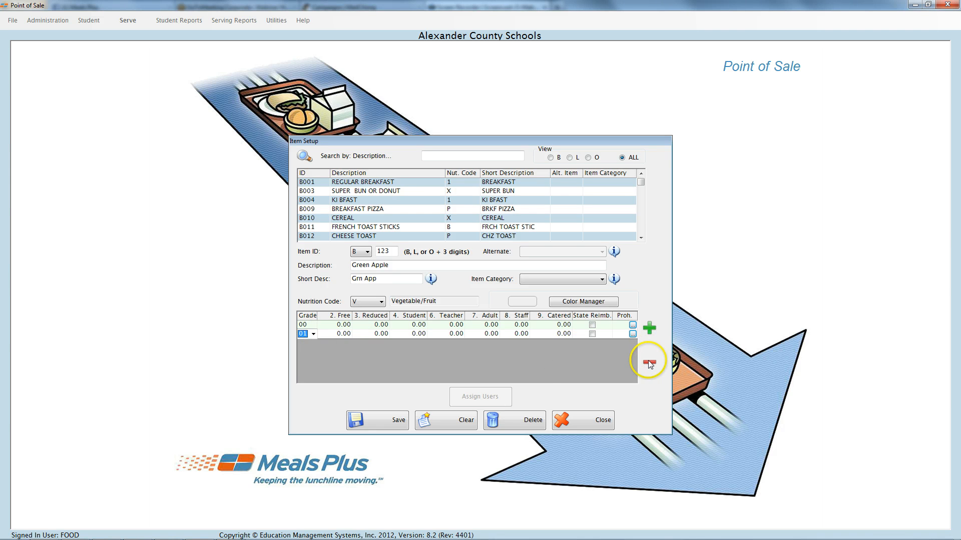
Price the item for grade 00 at 0.15 for Reduced and 0.45 each for Student, Teacher, Adult and Staff.
left_click(336, 327)
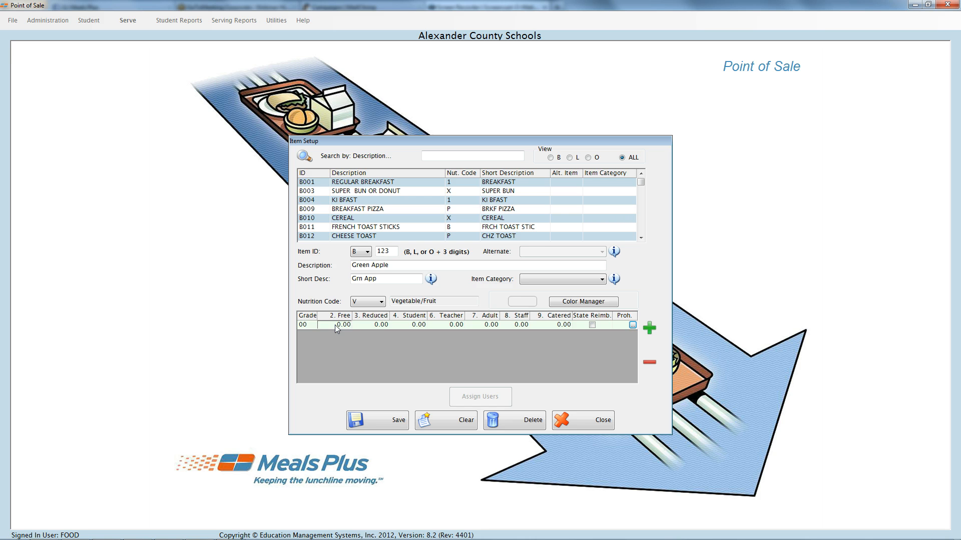
key("Tab")
type(".15")
key("Tab")
type(".45")
key("Tab")
type(".45")
key("Tab")
type(".45")
key("Tab")
type(".45")
key("Tab")
Prohibit the item for the Free, Reduced and Student statuses and save the restrictions.
left_click(328, 328)
left_click(633, 325)
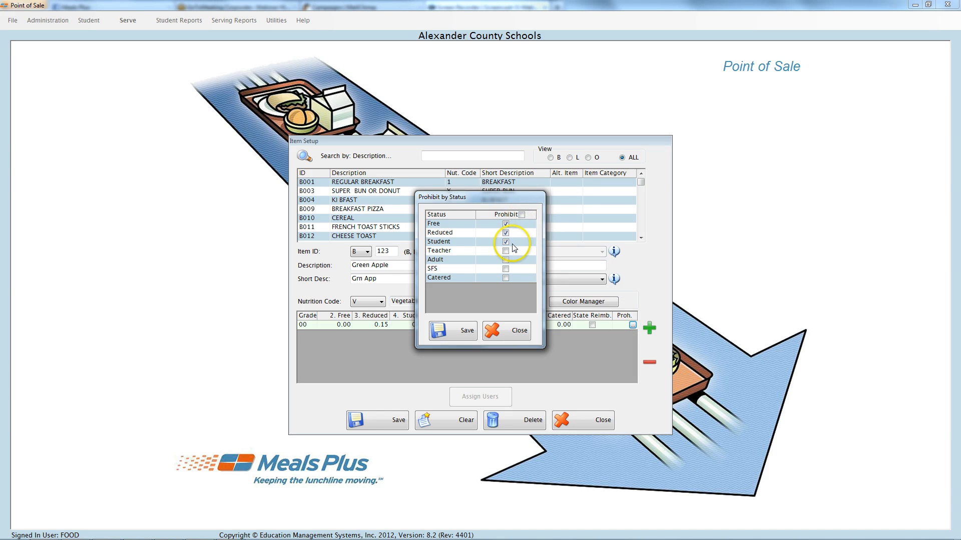
left_click(450, 332)
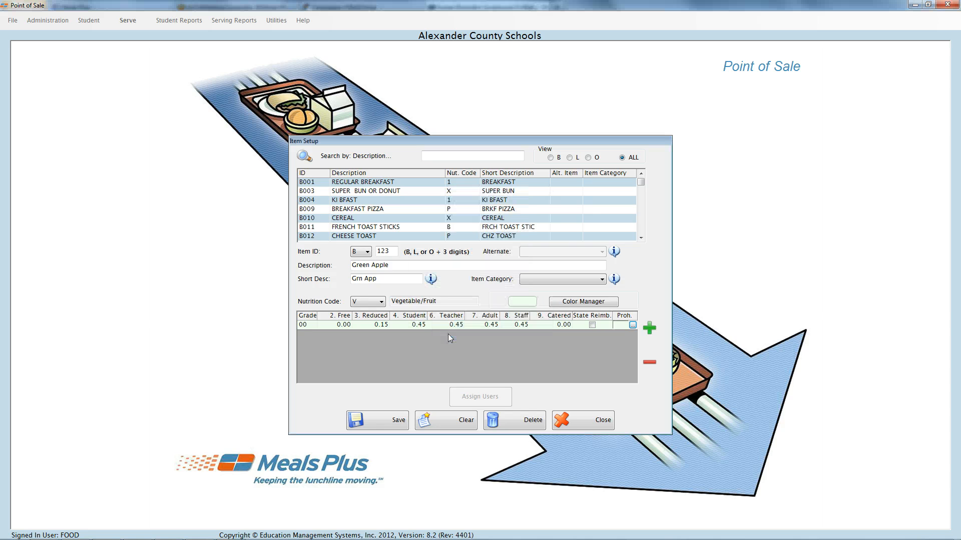
View the background colors configured for nutrition codes and the color choices for Protein/Vegetable.
left_click(583, 301)
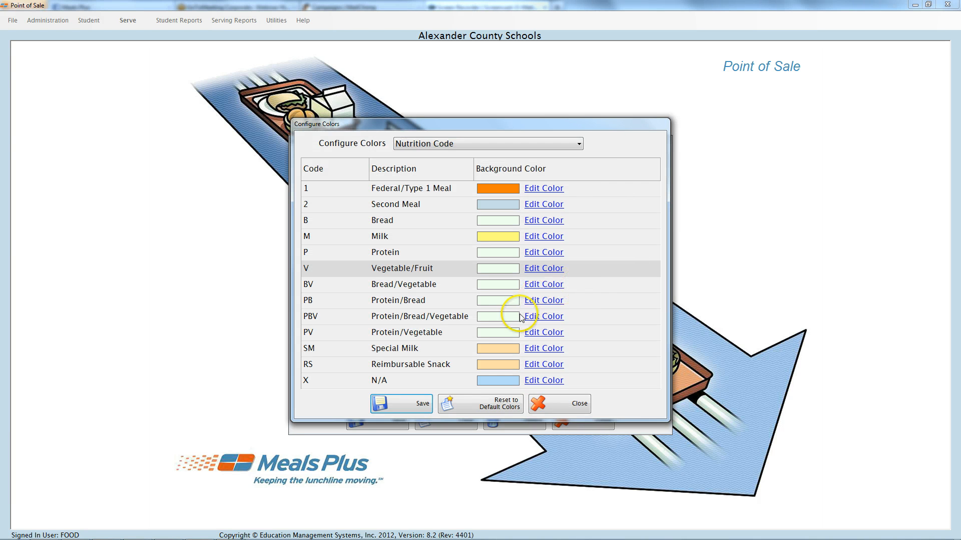
left_click(540, 334)
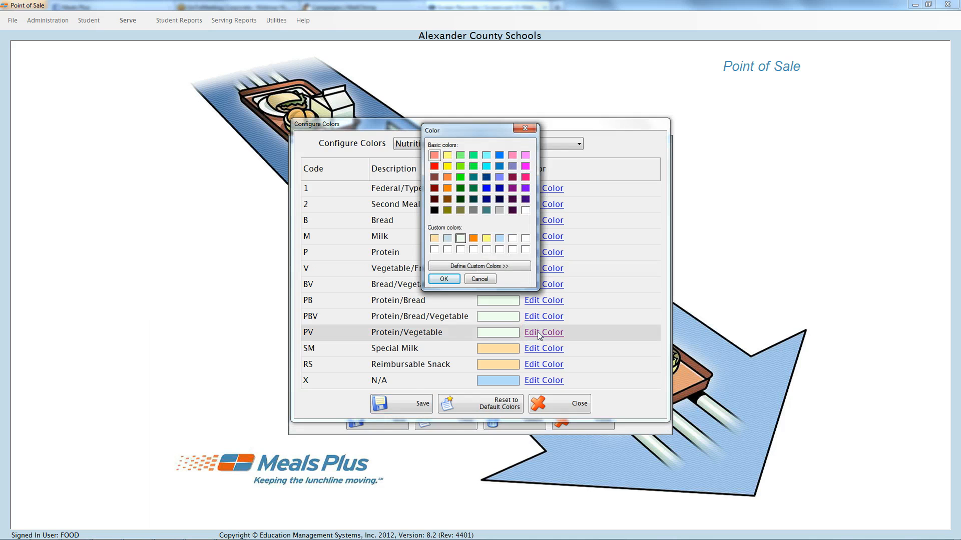
left_click(444, 278)
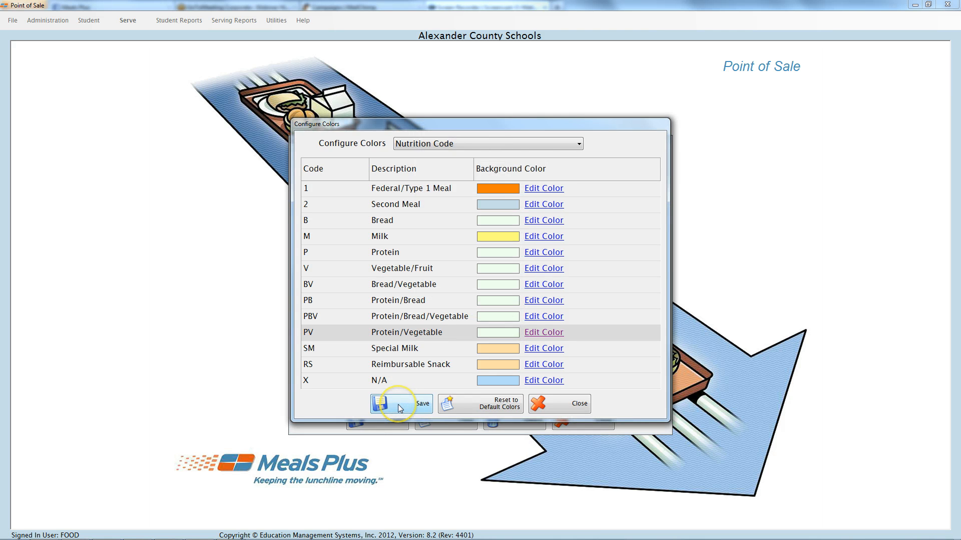
left_click(567, 405)
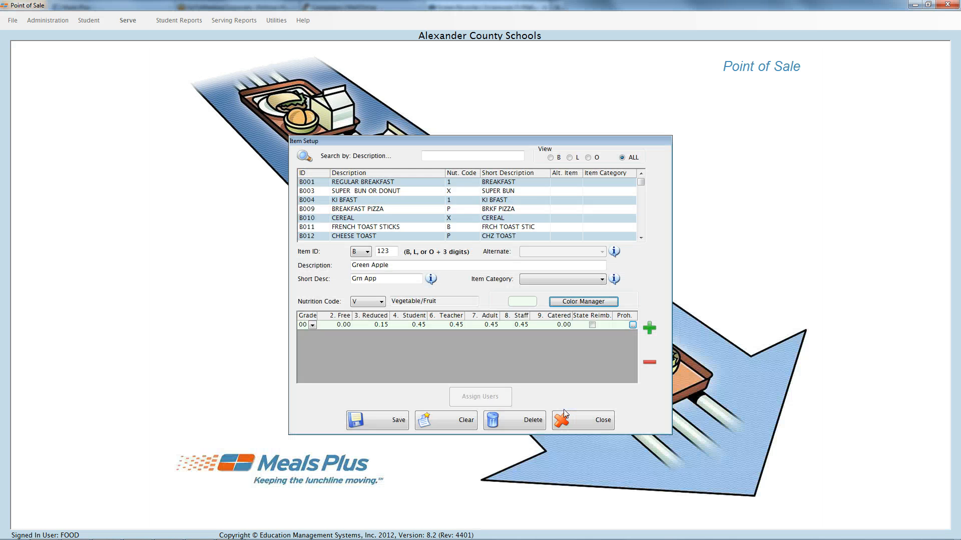
Save the Green Apple item and grant access to it to the inventory manager account and one administrator account.
left_click(479, 403)
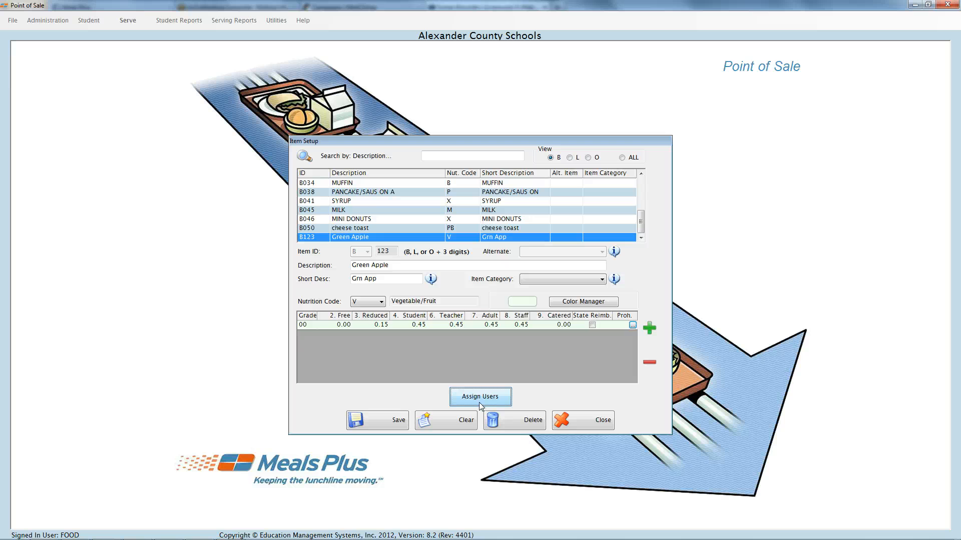
left_click(480, 401)
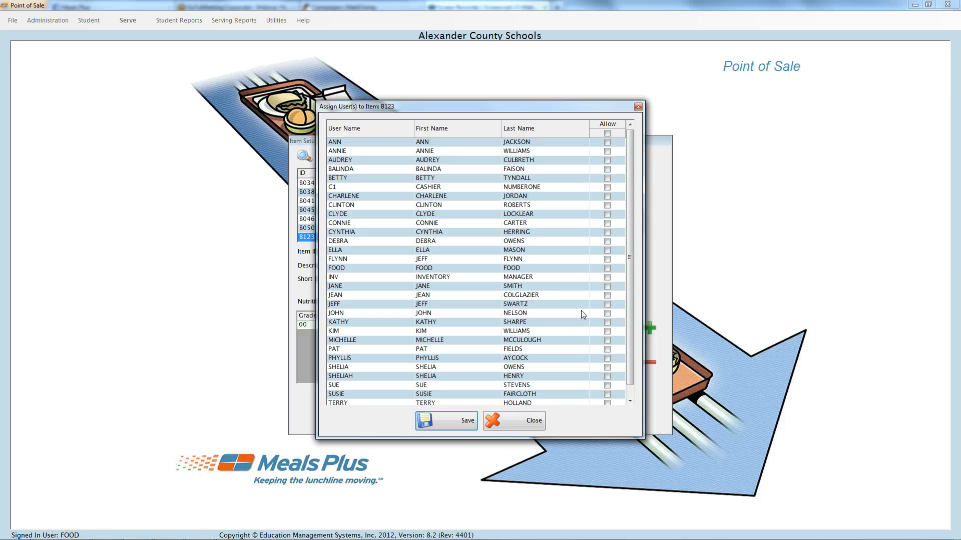
left_click(607, 305)
left_click(607, 277)
left_click(440, 421)
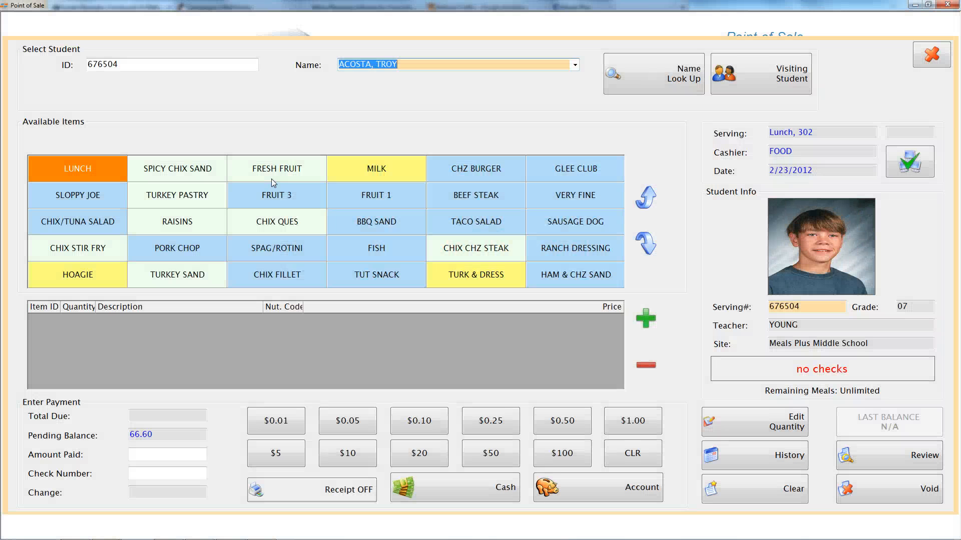
View the available item buttons on the serving screen, including FRESH FRUIT and SPICY CHIX SAND.
left_click(271, 179)
left_click(168, 181)
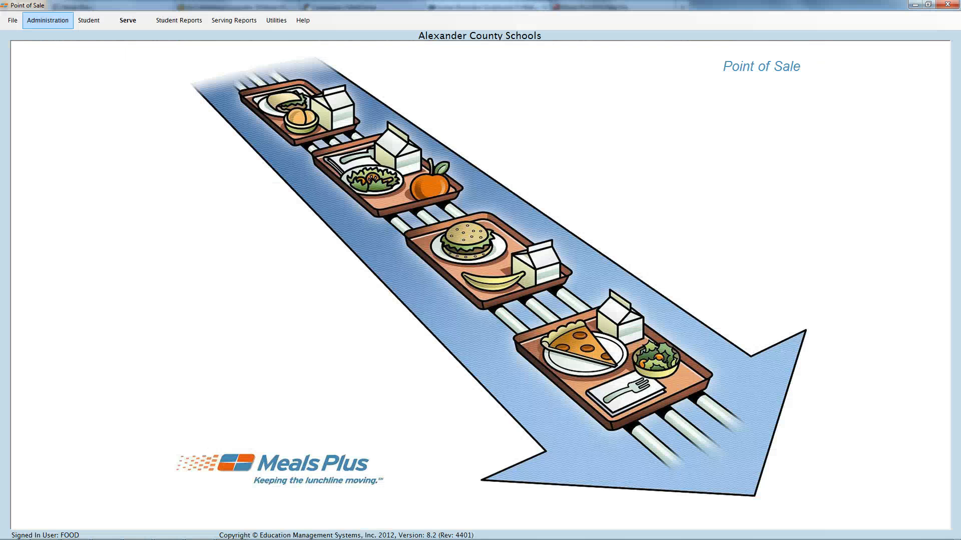
Review the breakfast items allowed for one manager in Item Access Setup and close the setup.
left_click(47, 20)
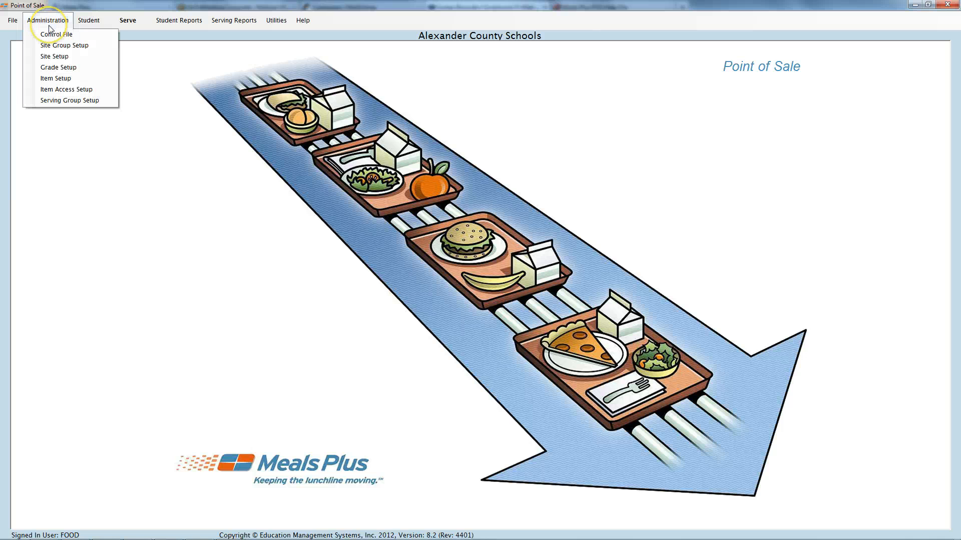
left_click(52, 91)
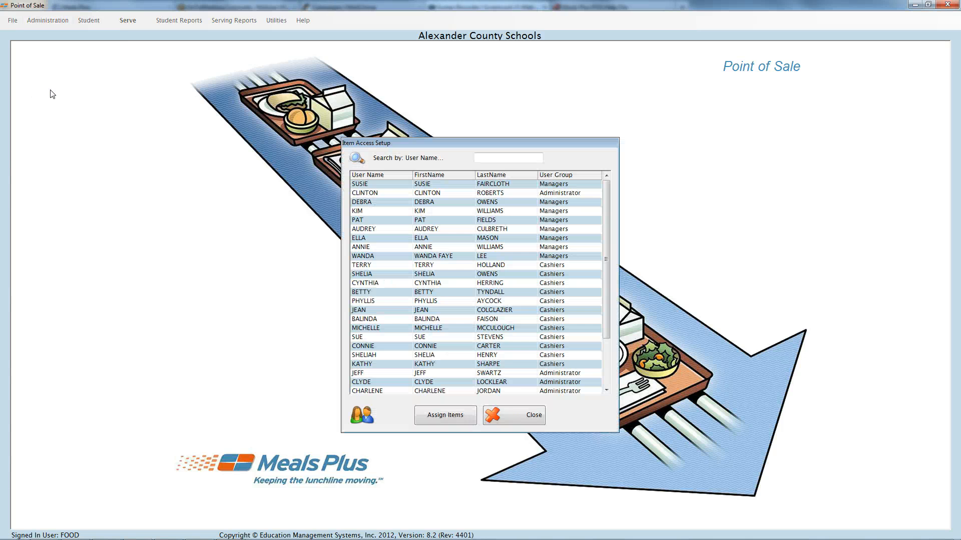
double_click(424, 223)
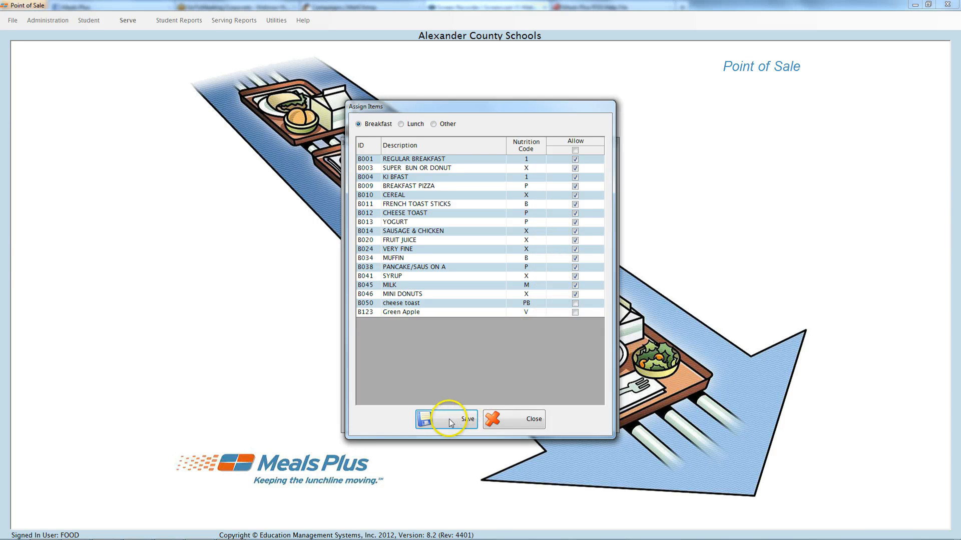
left_click(512, 421)
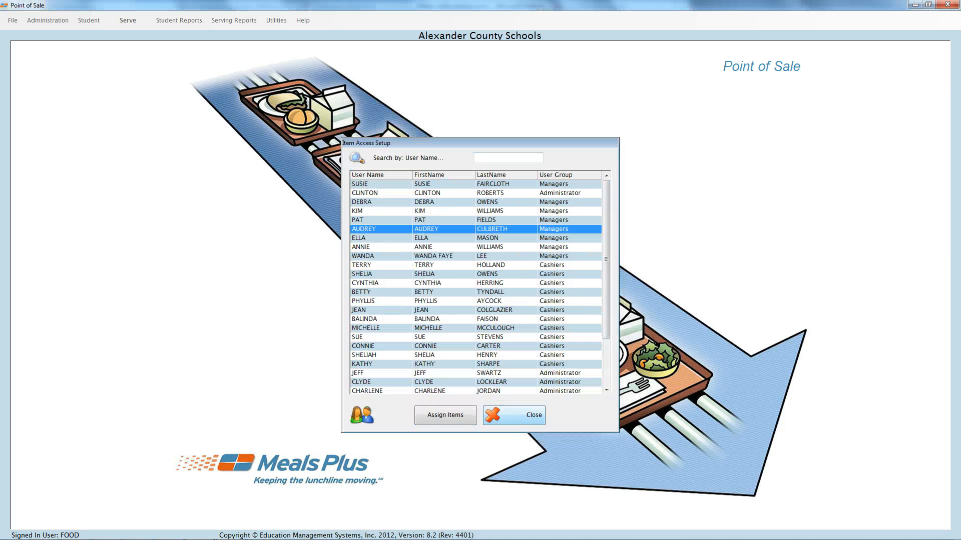
left_click(514, 416)
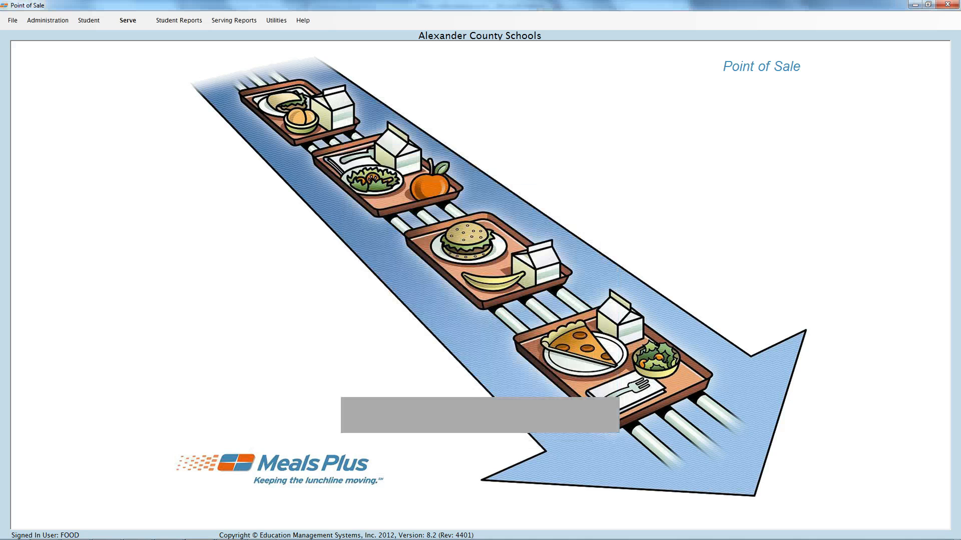